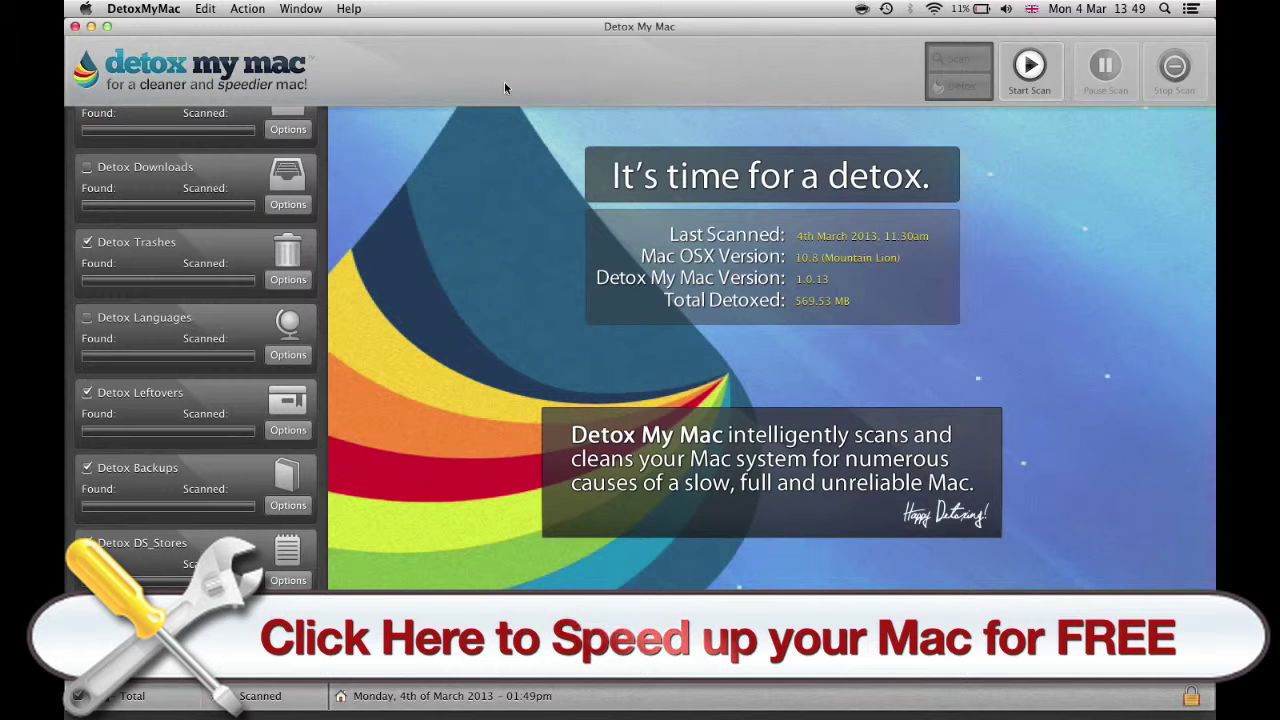
key("ctrl+super+Escape")
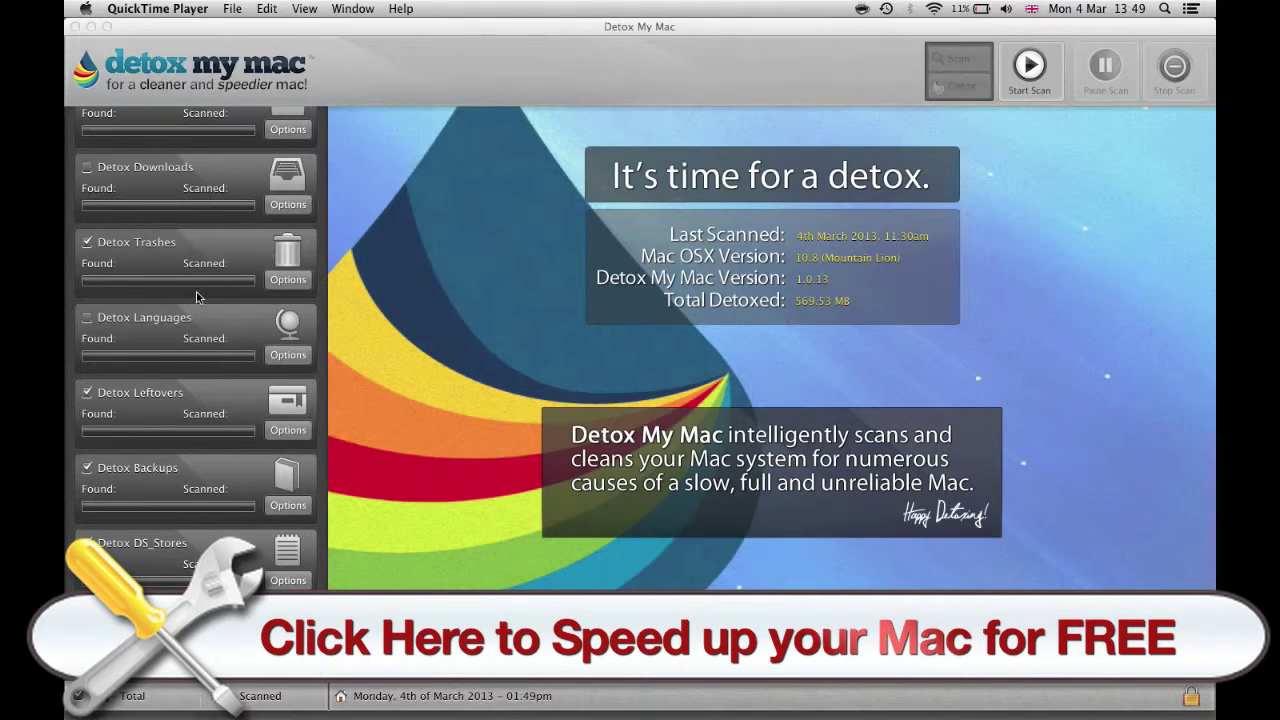
scroll(195, 298, "up", 5)
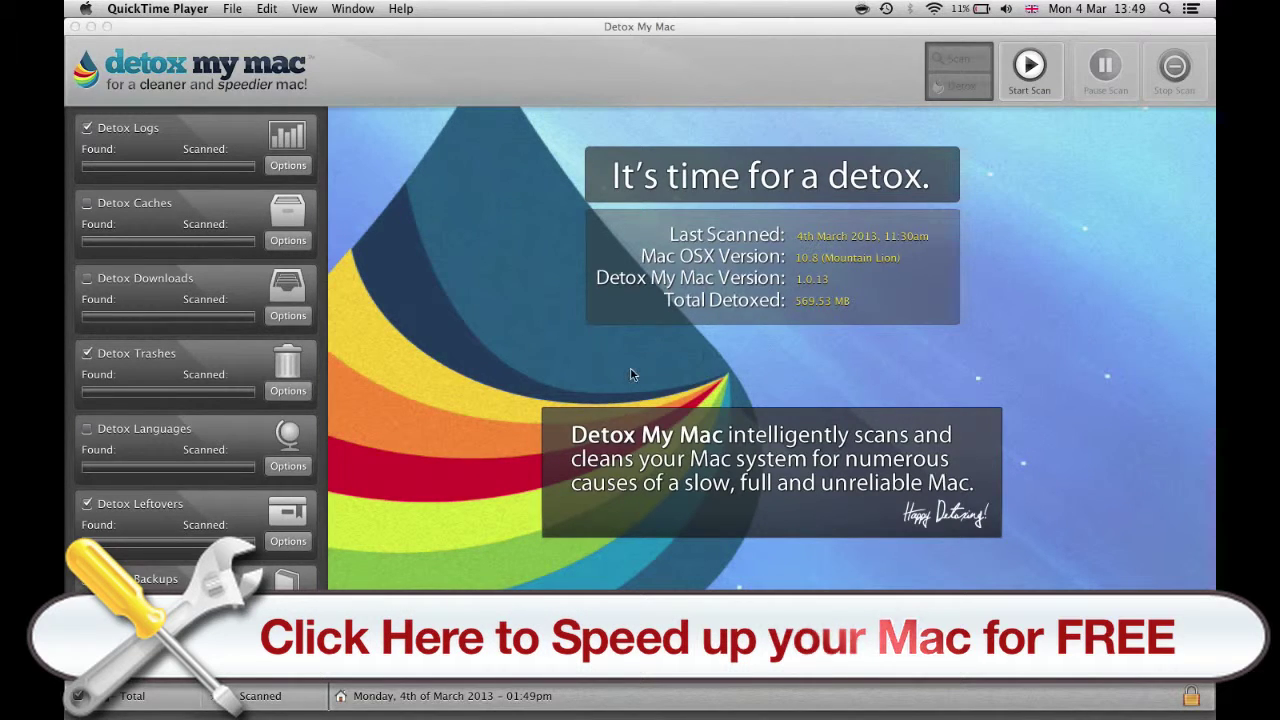
scroll(196, 486, "down", 3)
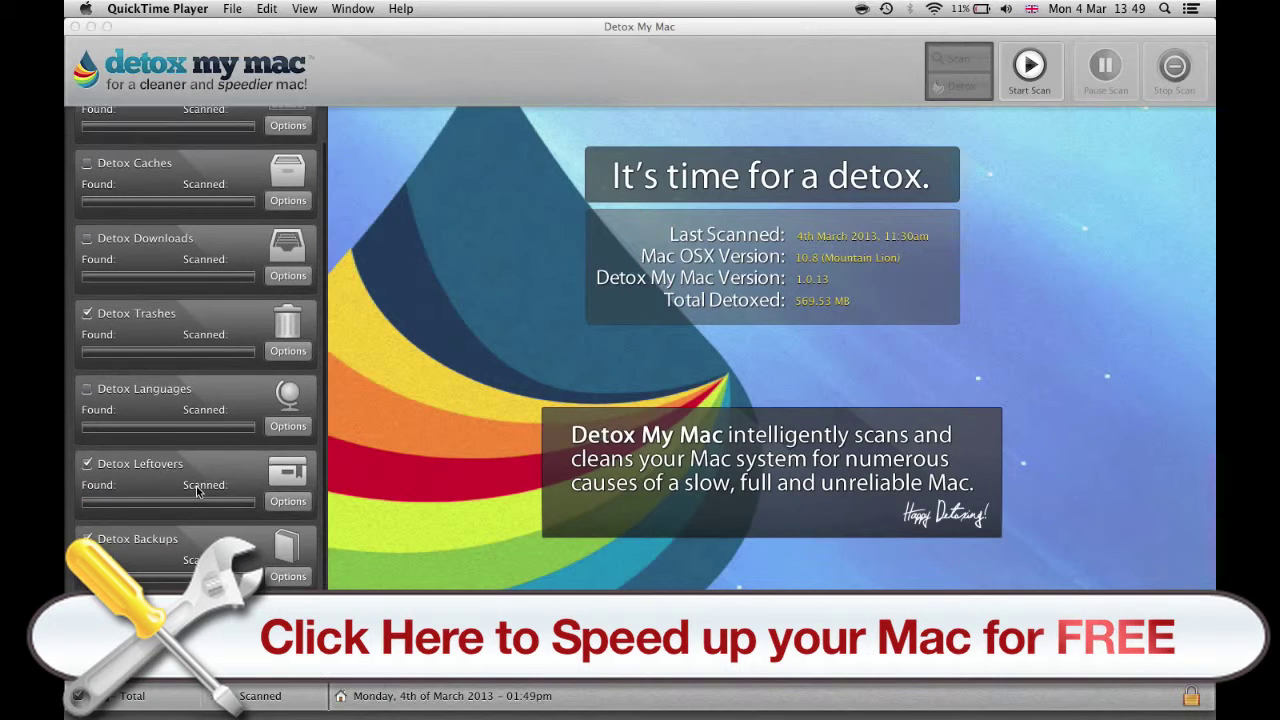
scroll(196, 486, "down", 2)
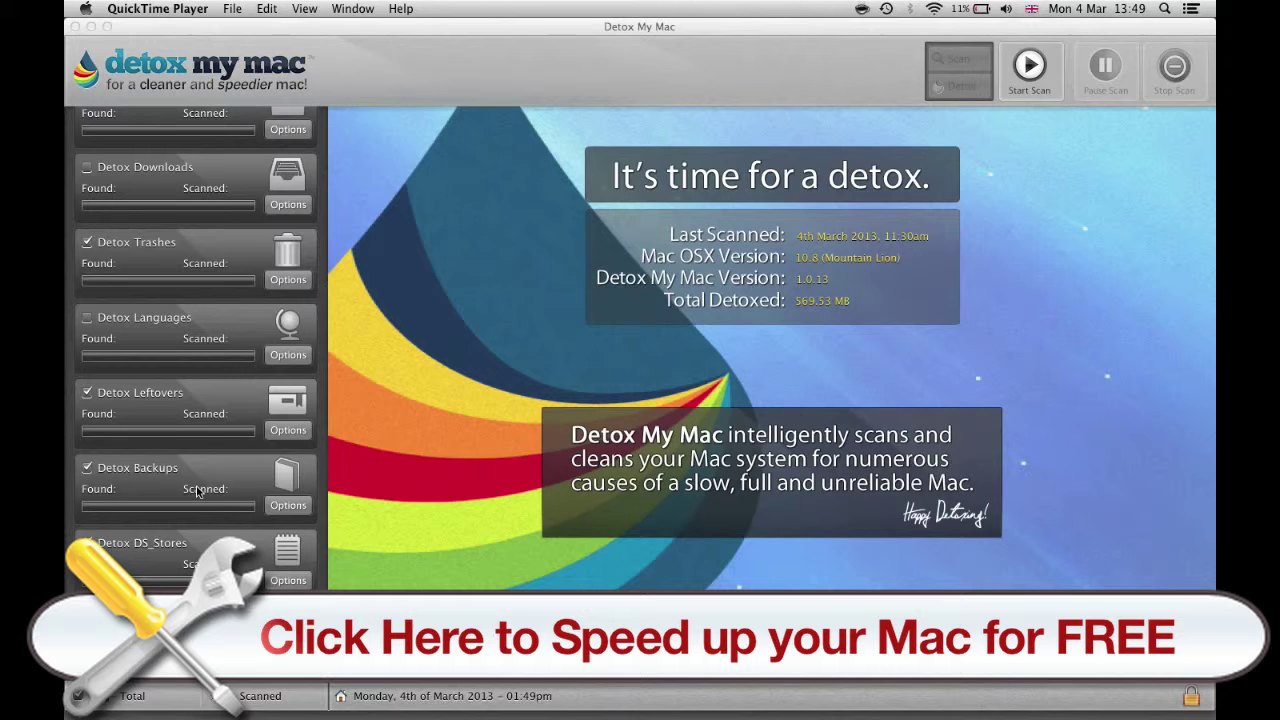
scroll(196, 488, "up", 5)
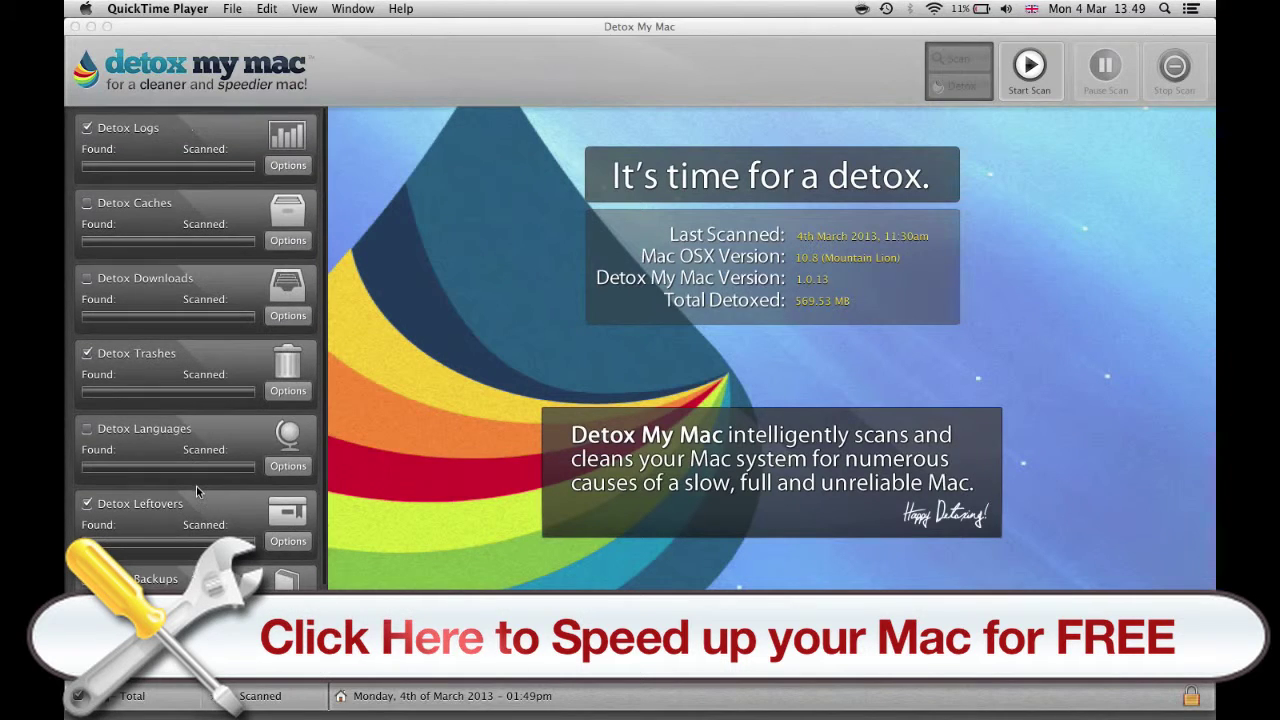
Review which elements are selected for scanning in the Detox Logs and Detox Caches options.
left_click(118, 190)
left_click(178, 141)
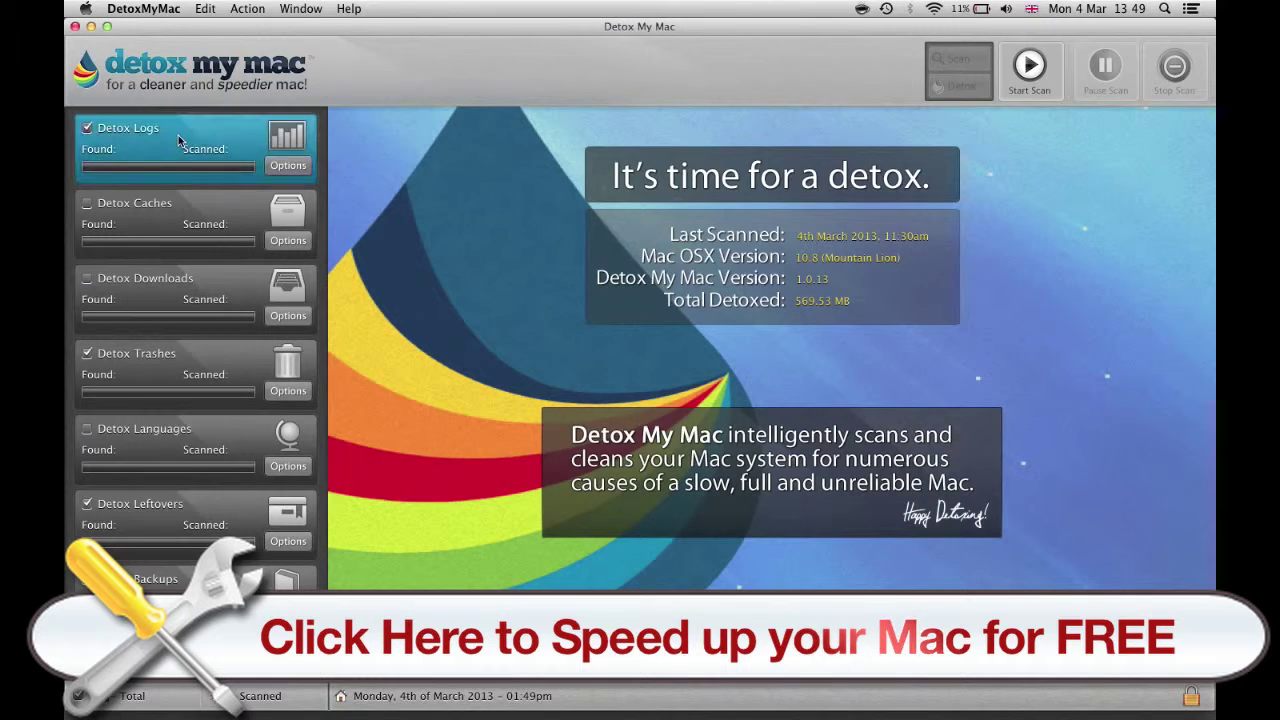
left_click(287, 166)
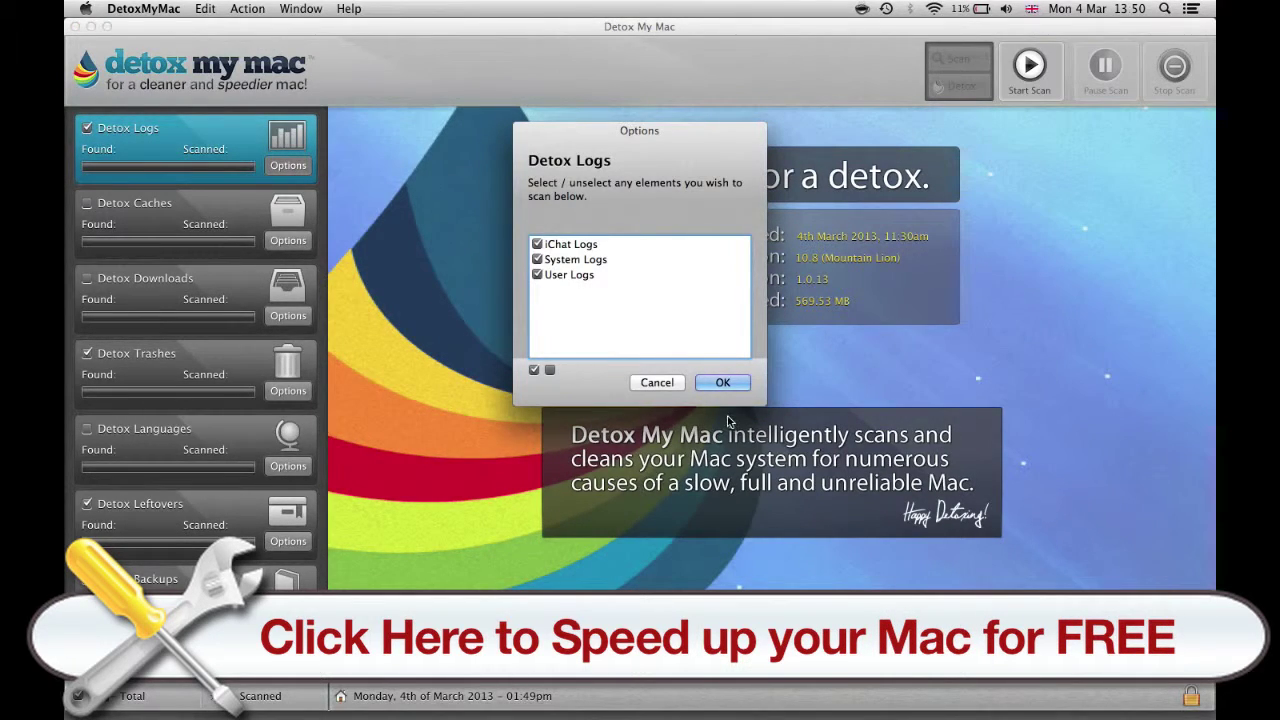
left_click(724, 383)
left_click(195, 210)
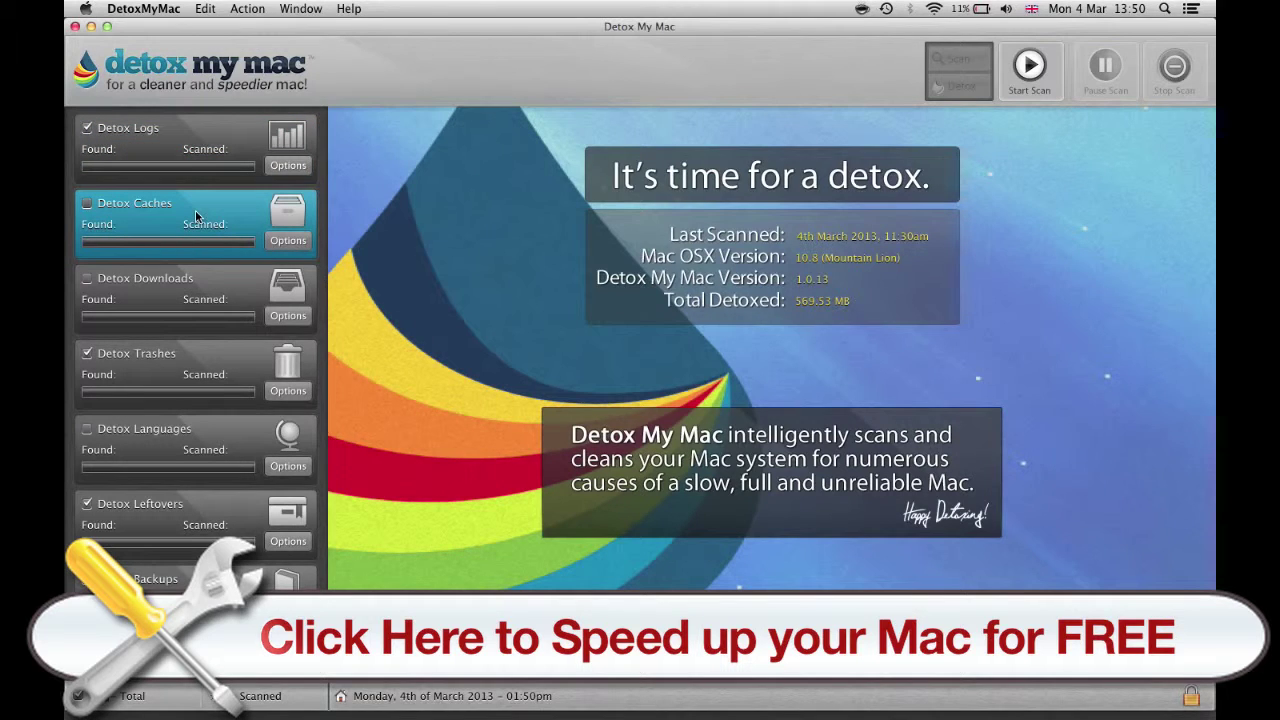
left_click(293, 243)
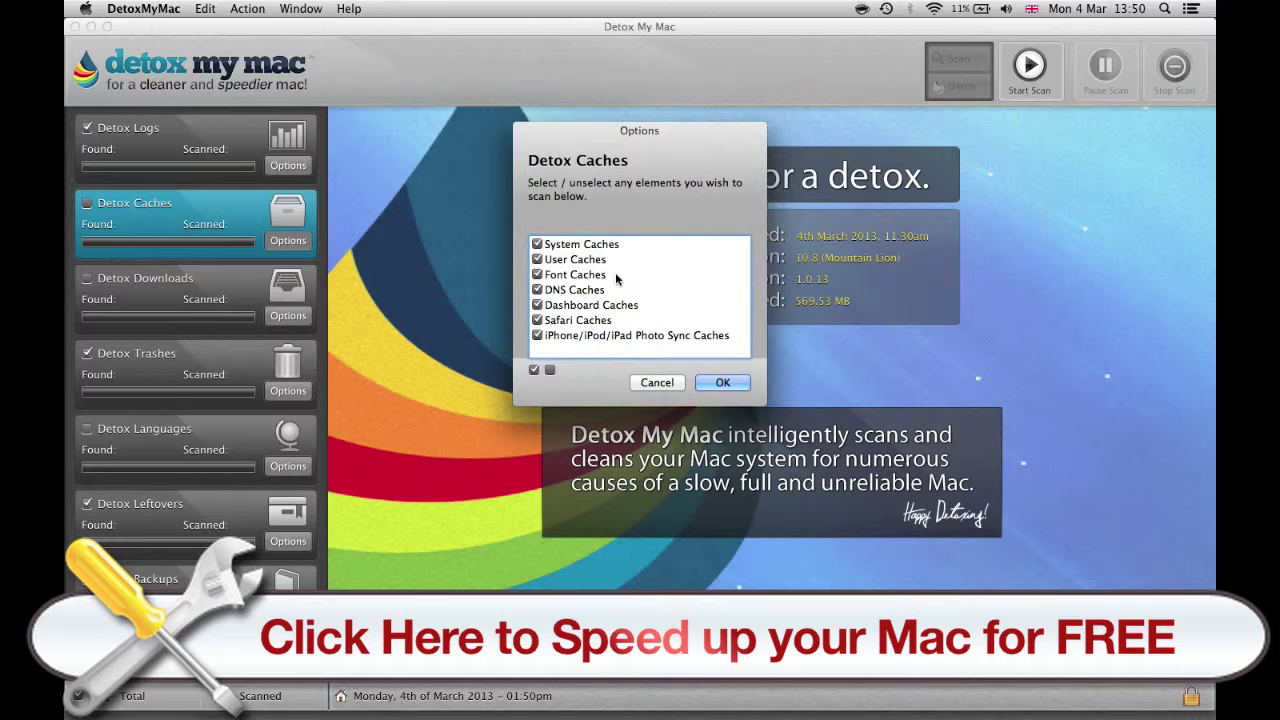
left_click(644, 384)
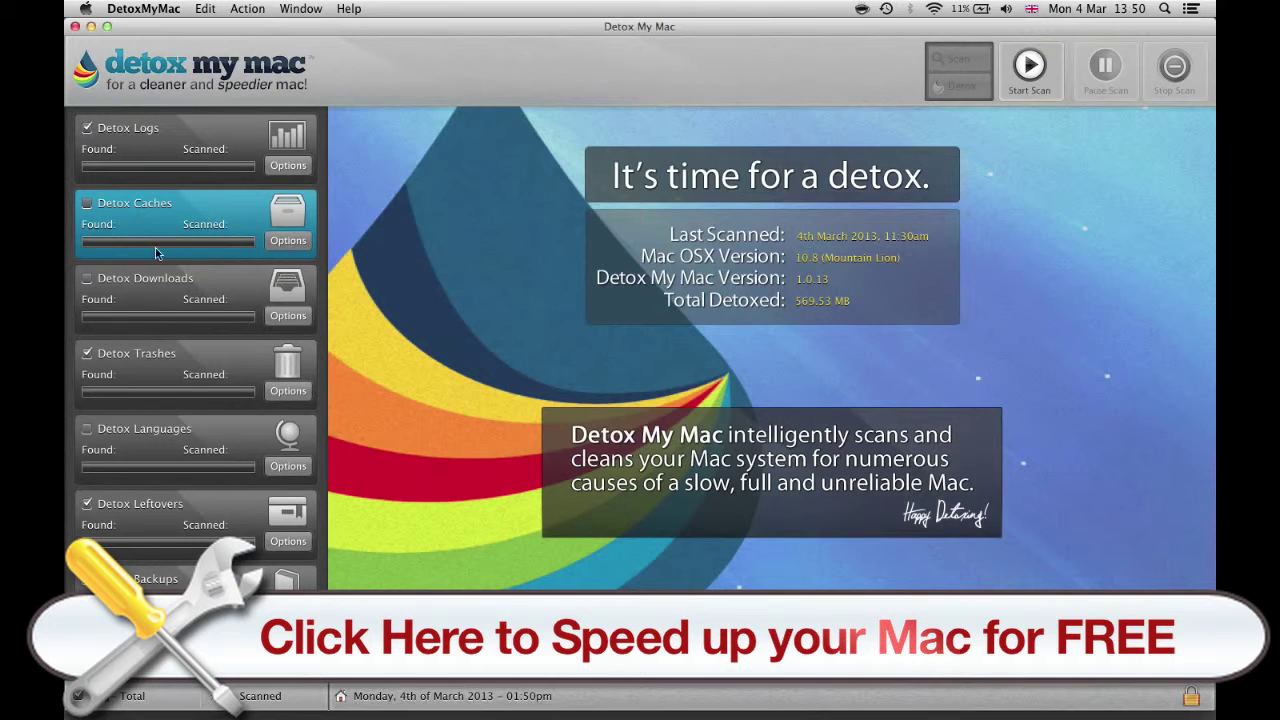
Review the Detox Downloads scan options and exclude the Downloads category from the scan.
left_click(142, 288)
left_click(302, 318)
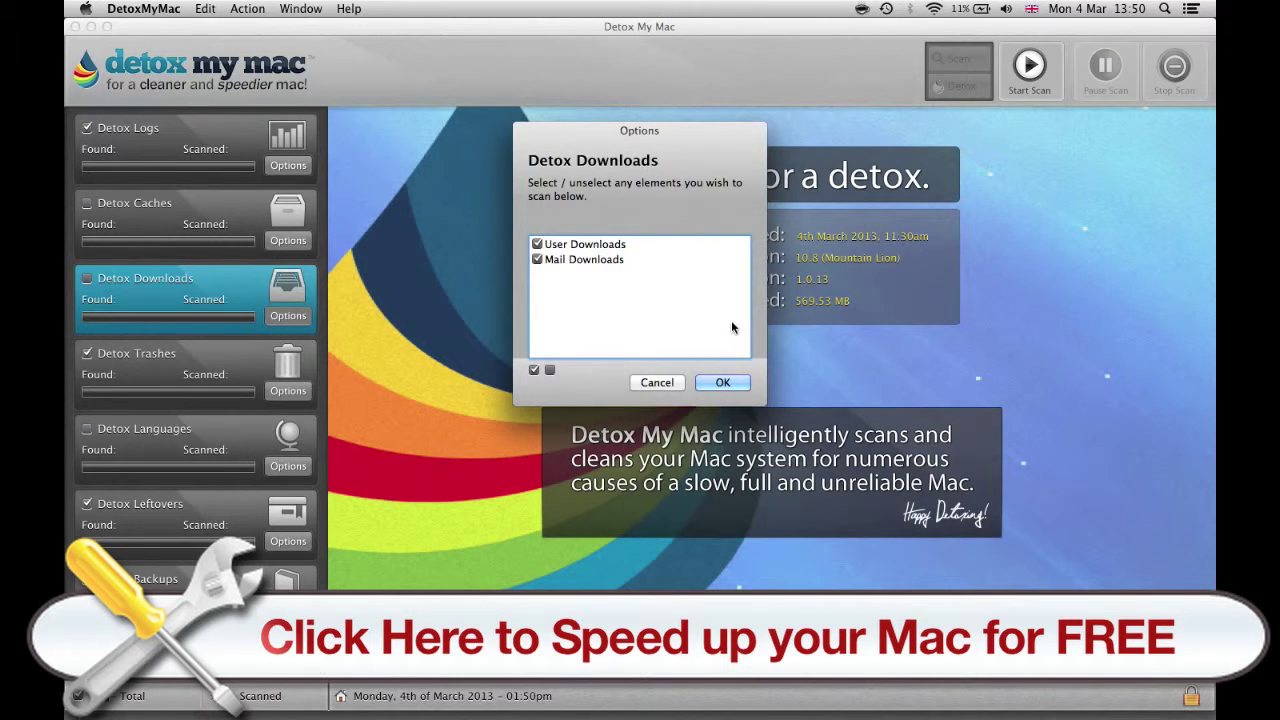
left_click(714, 386)
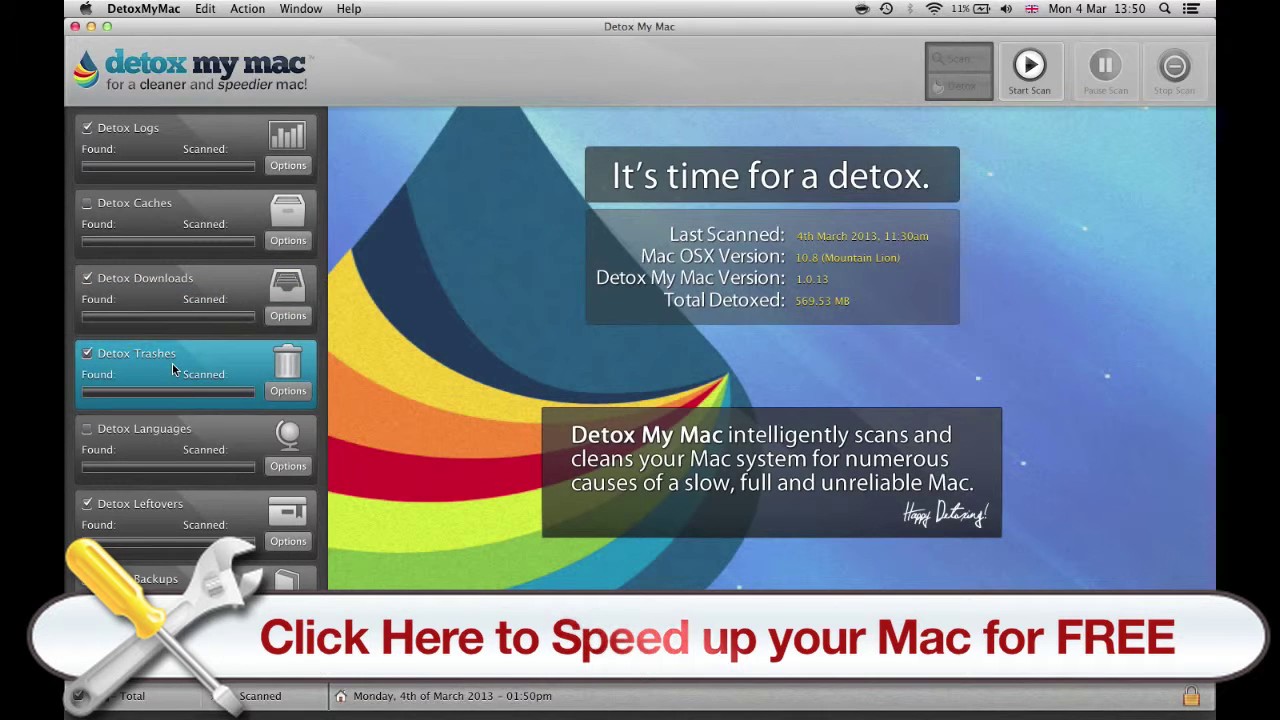
left_click(88, 280)
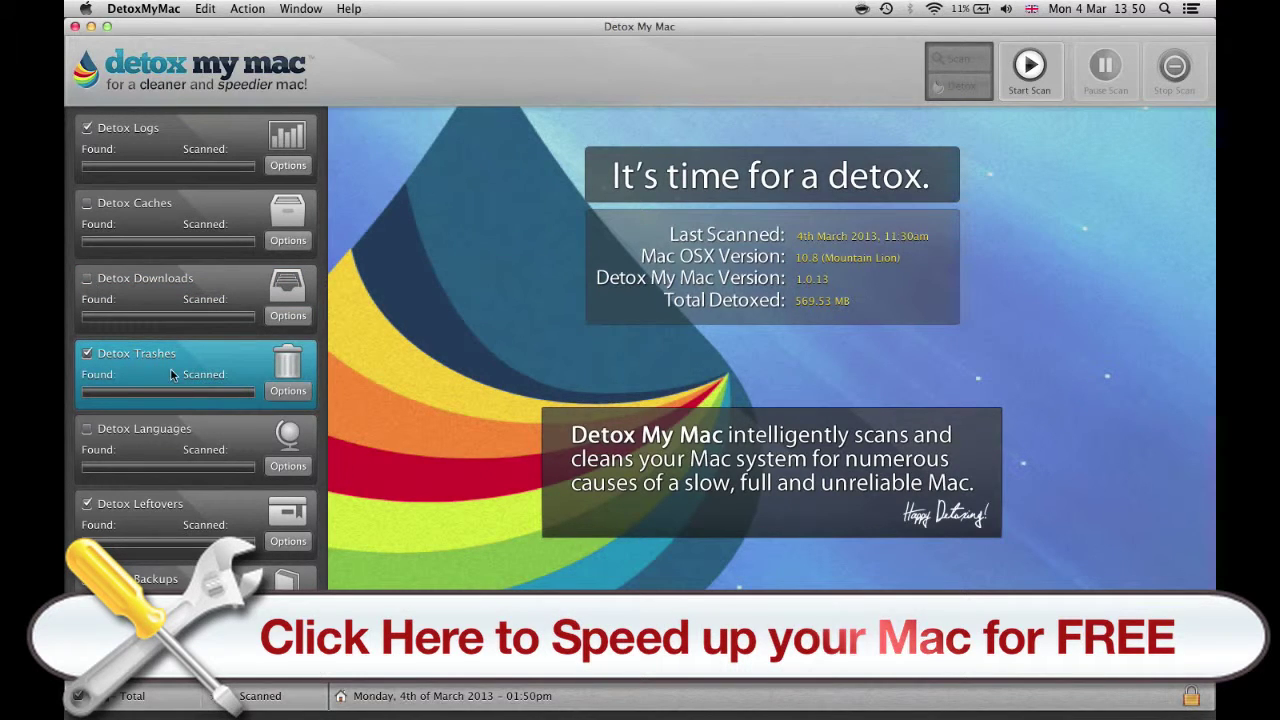
Review the scan elements in the Detox Trashes options and the language list in the Detox Languages options.
left_click(287, 391)
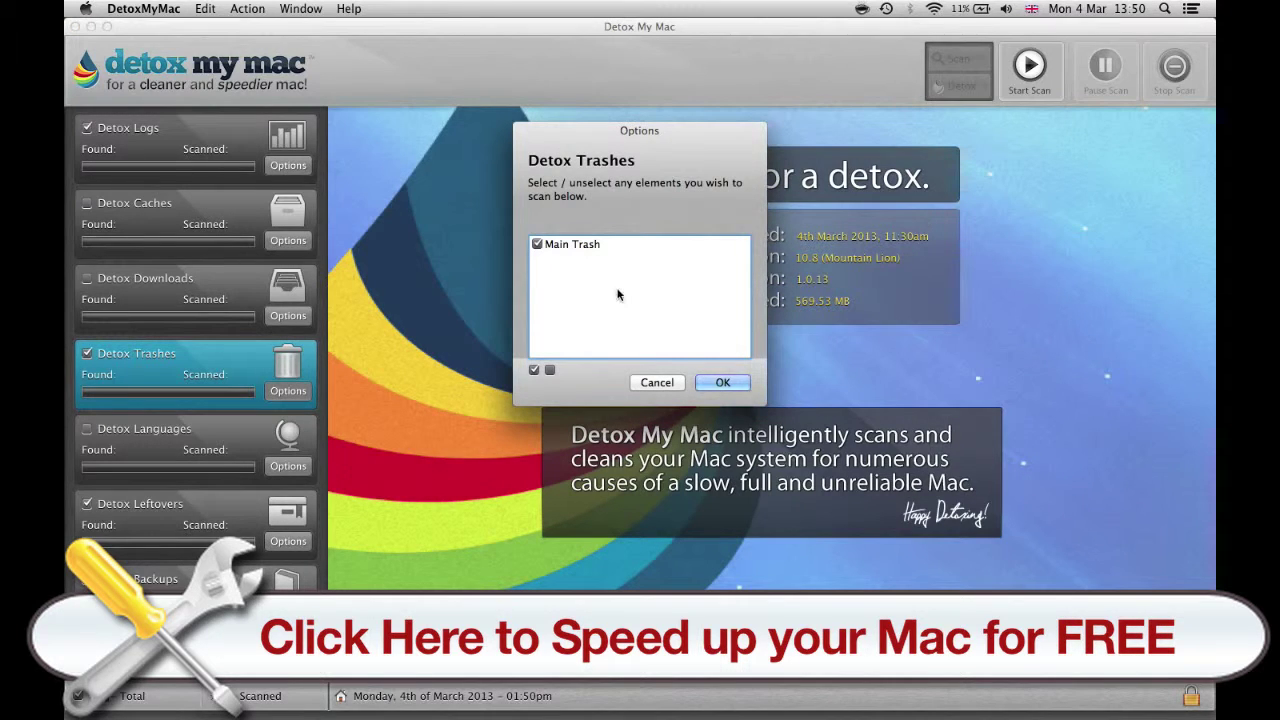
left_click(712, 386)
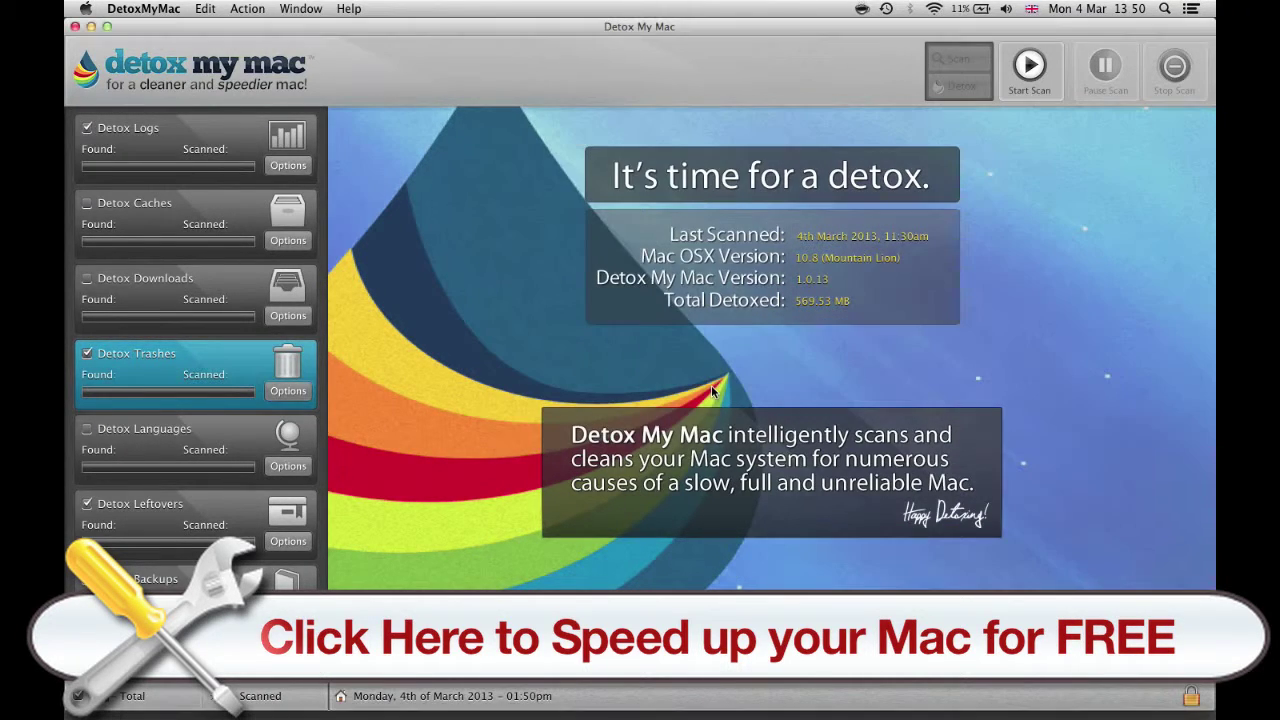
left_click(155, 458)
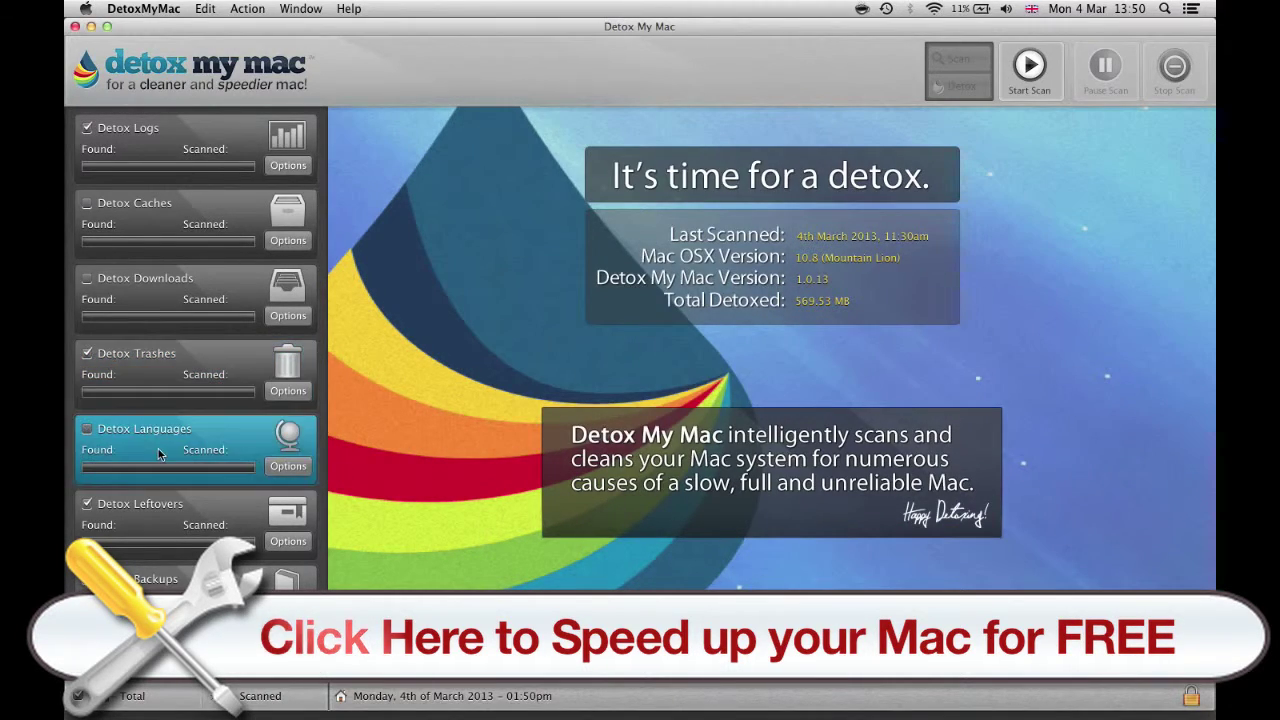
left_click(287, 467)
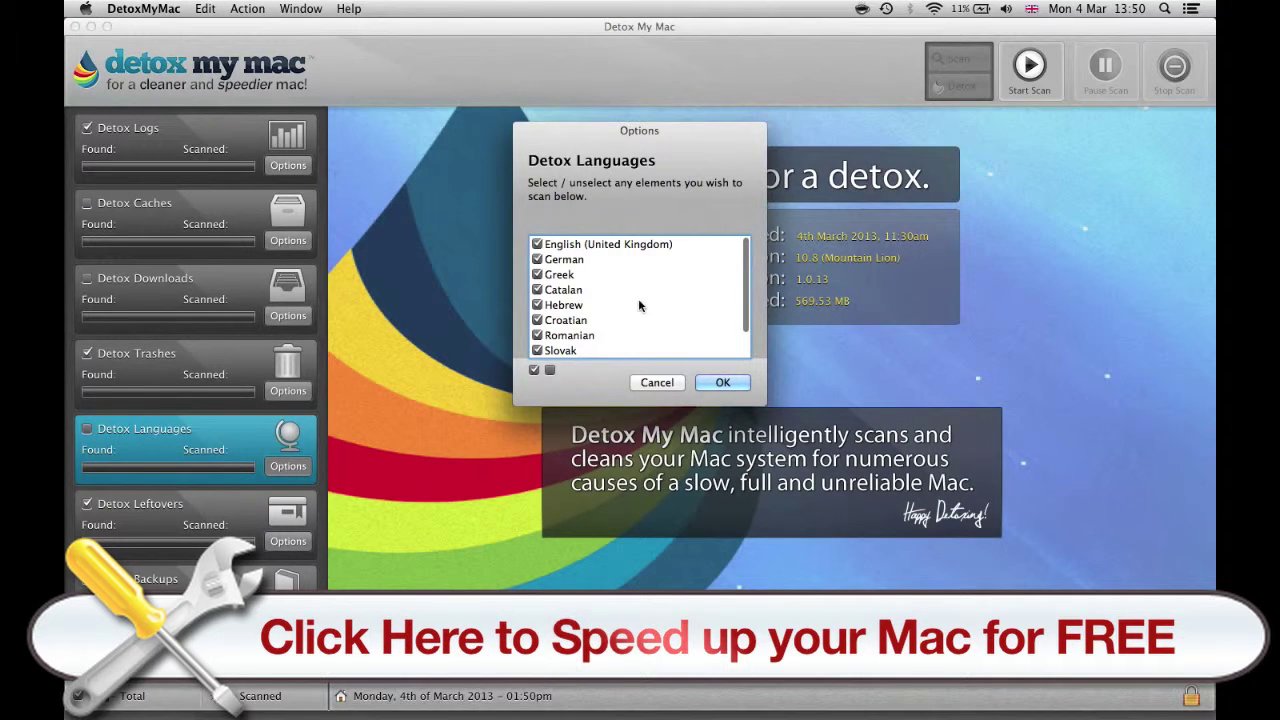
left_click(657, 382)
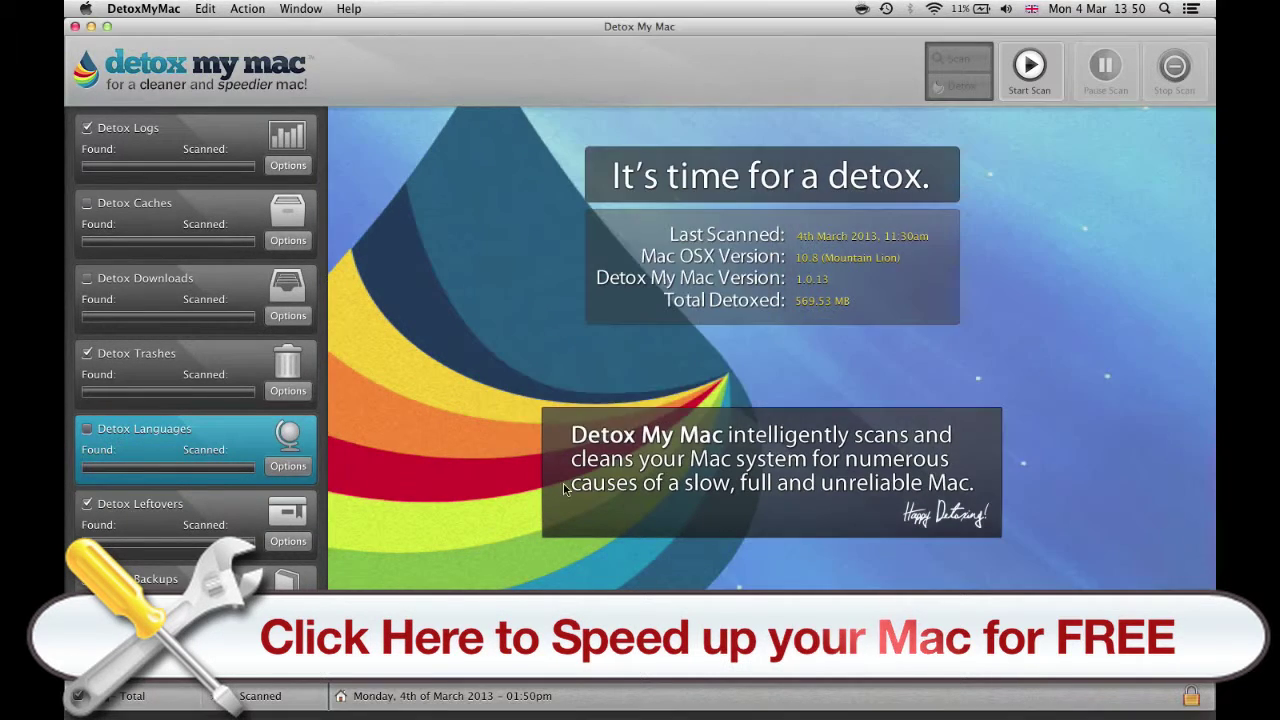
Review the scan elements offered in the Detox Leftovers and Detox Backups options, accepting the selections.
scroll(238, 433, "down", 4)
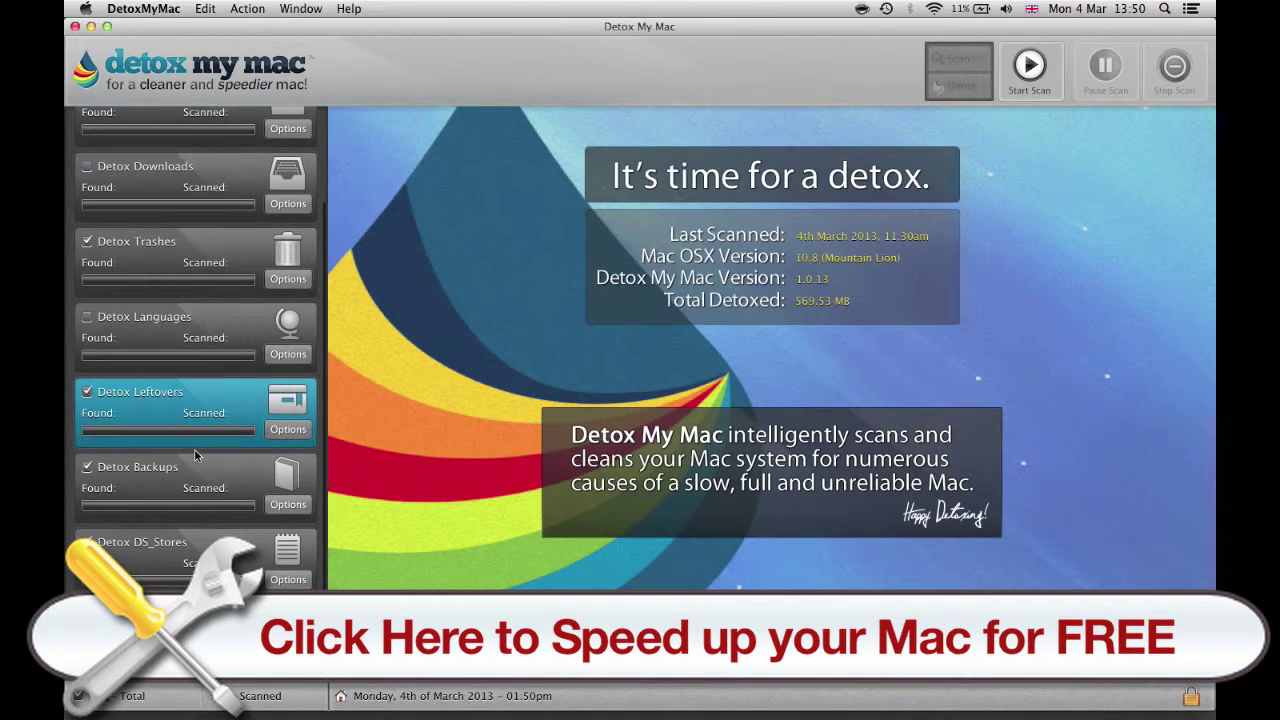
left_click(288, 430)
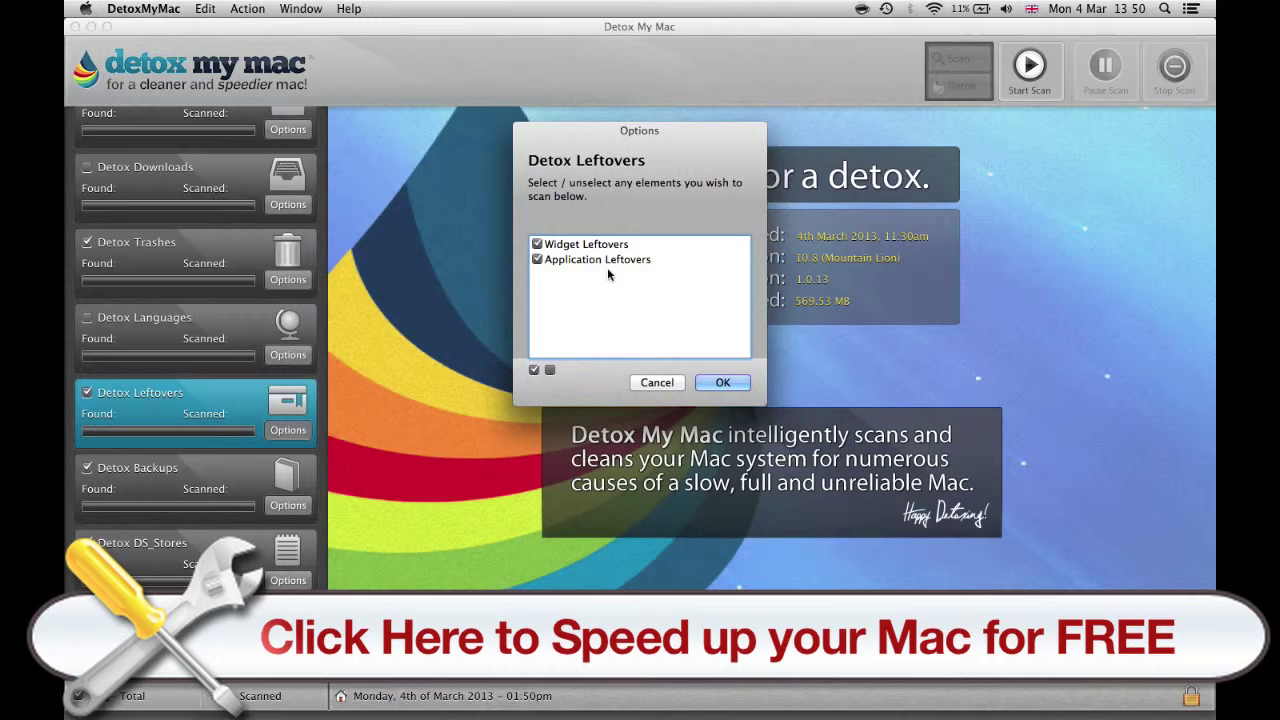
left_click(695, 383)
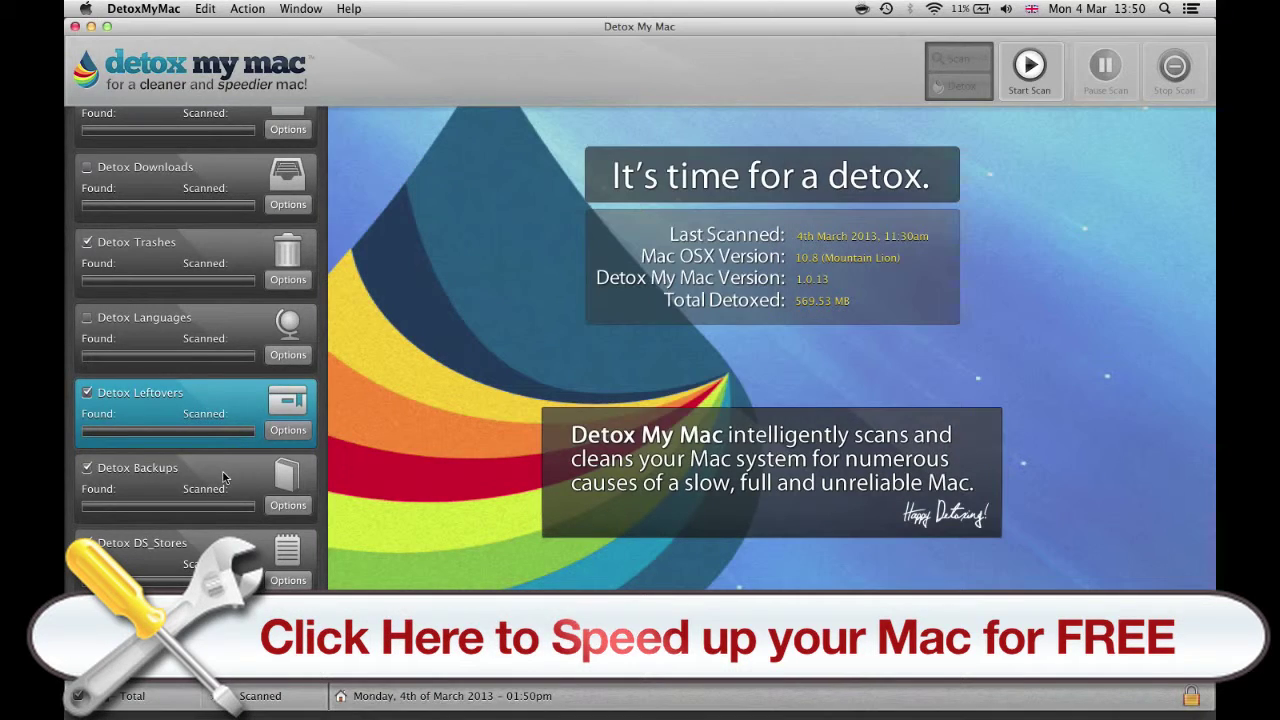
left_click(223, 471)
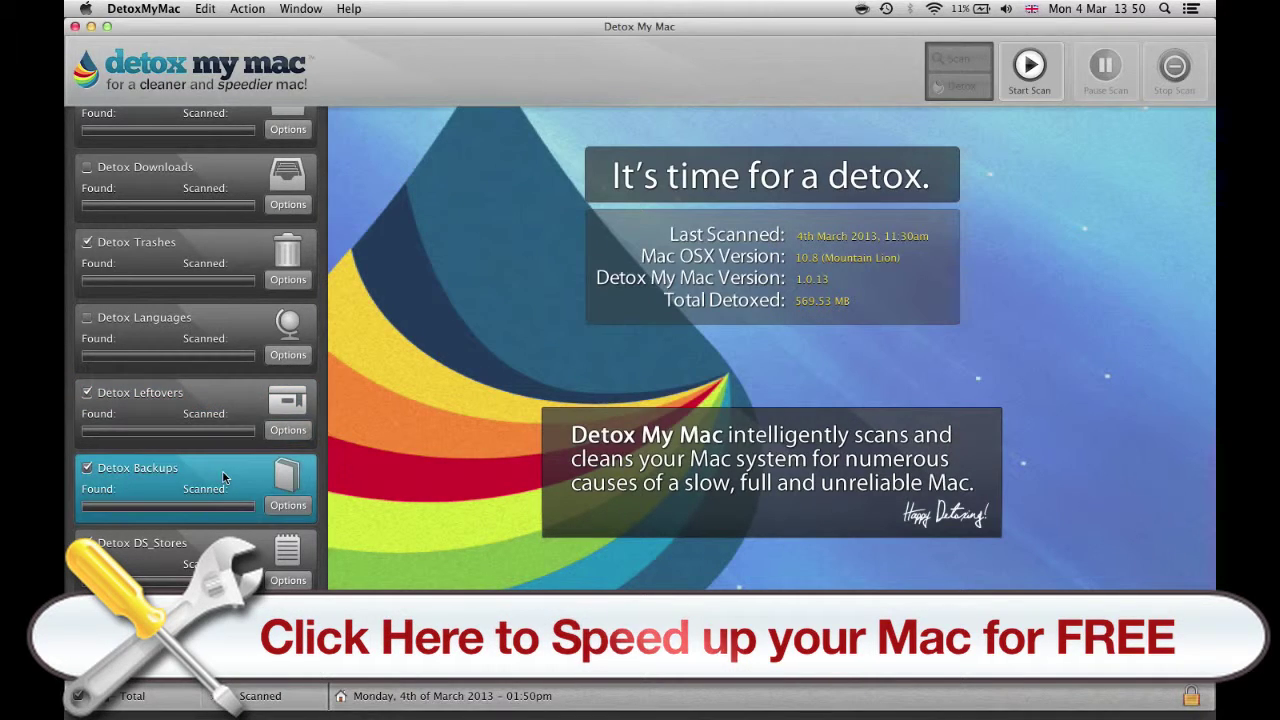
left_click(288, 505)
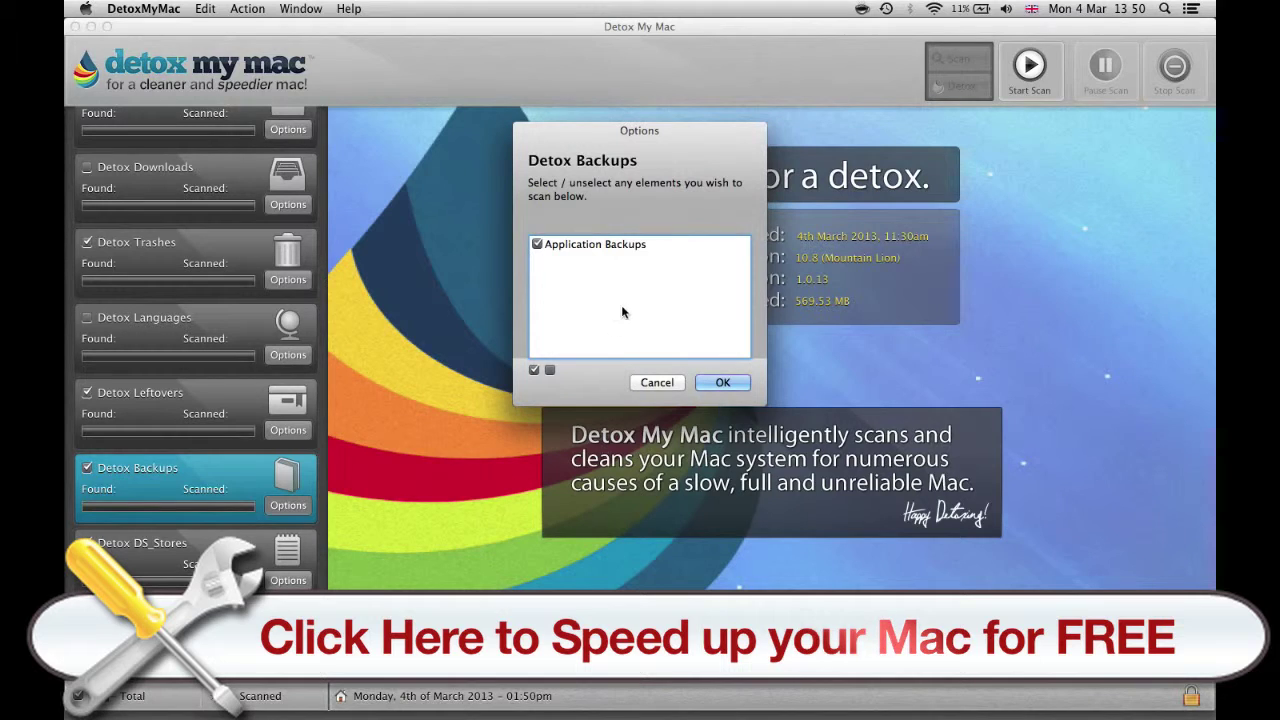
left_click(714, 390)
Review the scan elements in the Detox DS_Stores and Detox History options, accepting the selections.
left_click(150, 546)
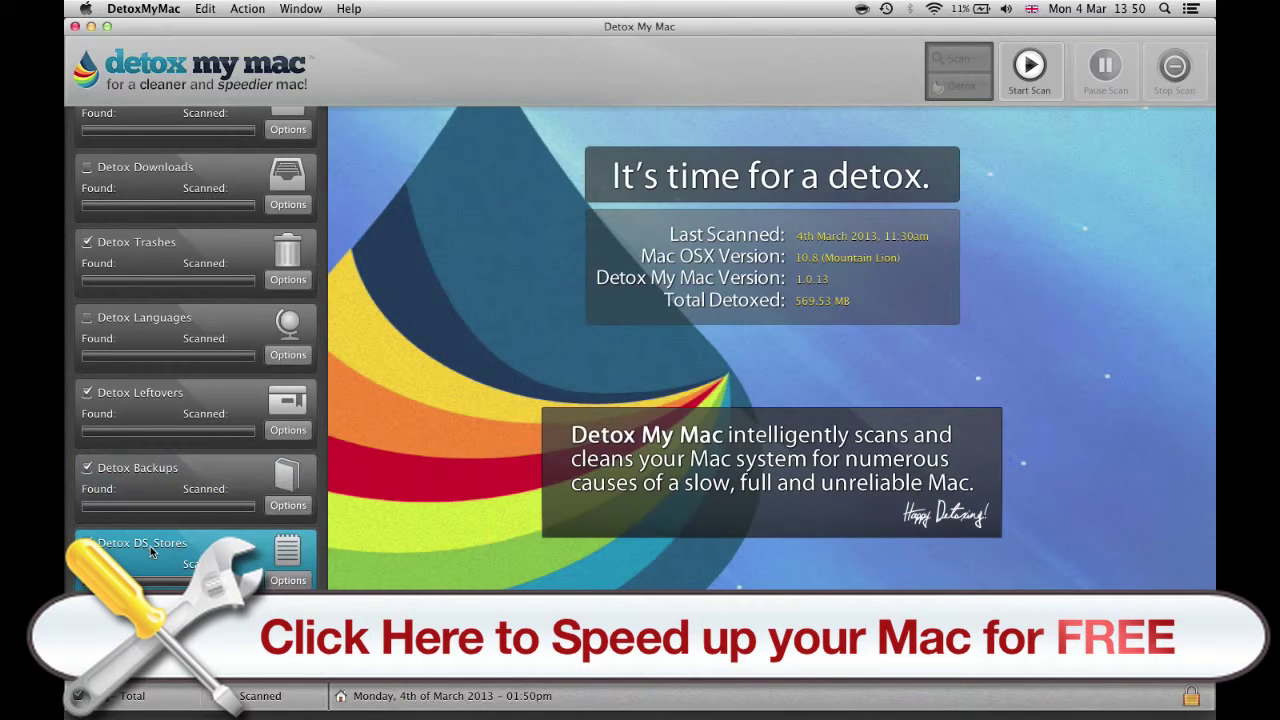
left_click(281, 583)
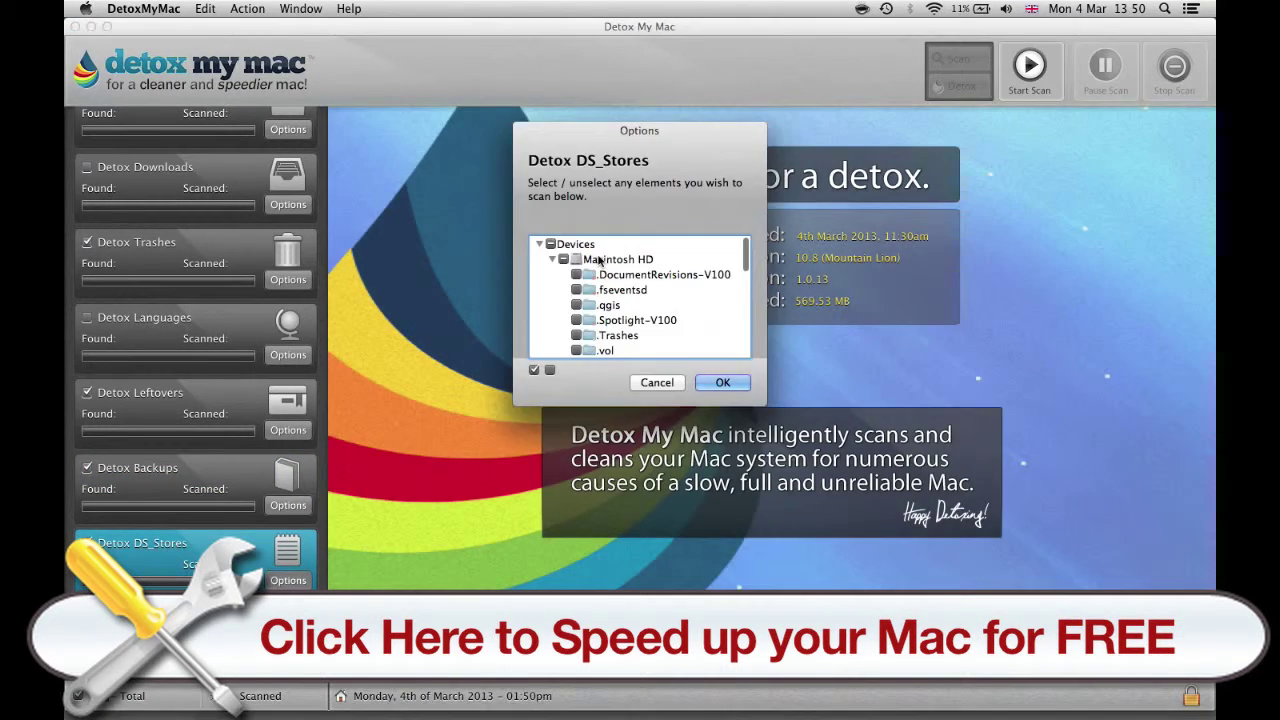
left_click(712, 385)
scroll(186, 515, "down", 1)
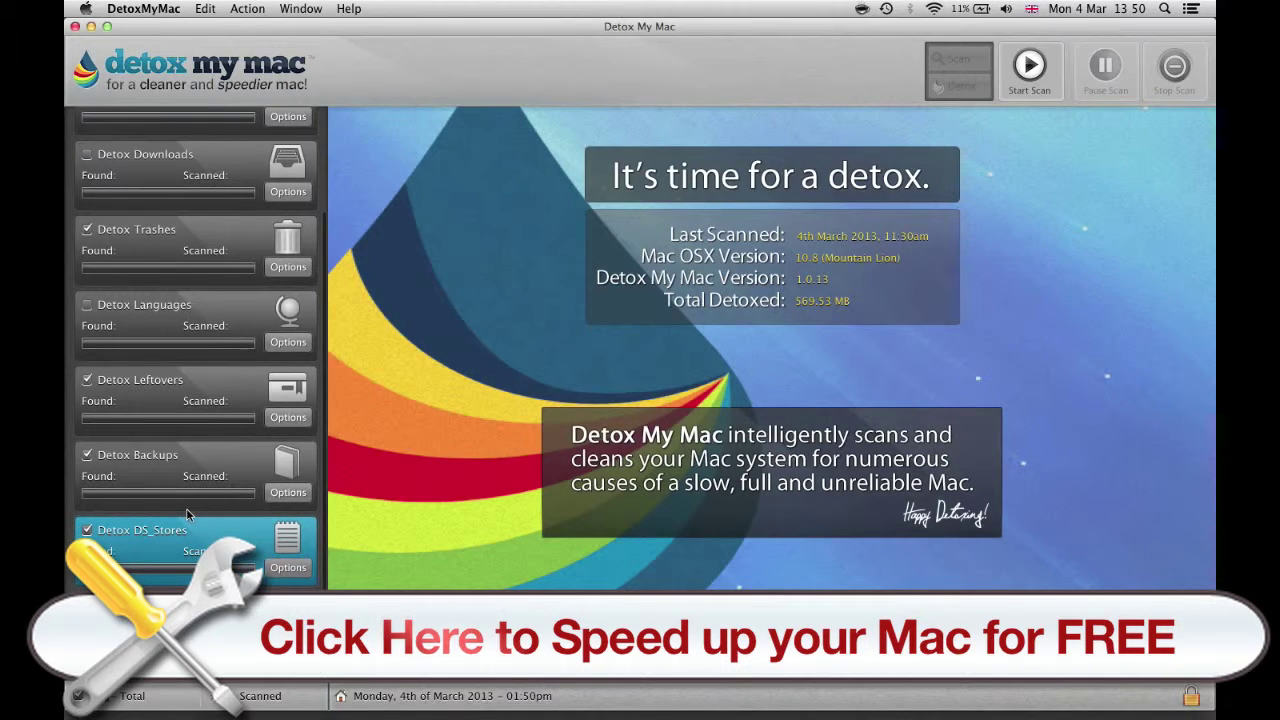
scroll(186, 514, "up", 1)
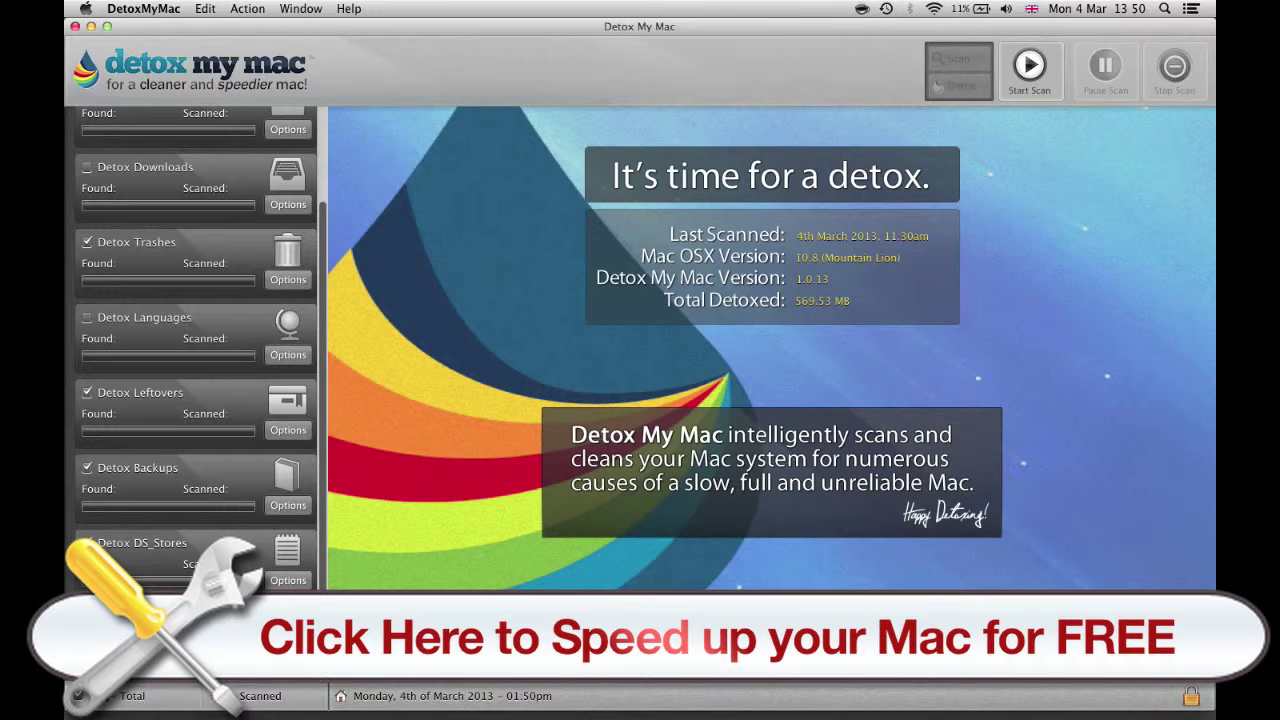
left_click(287, 129)
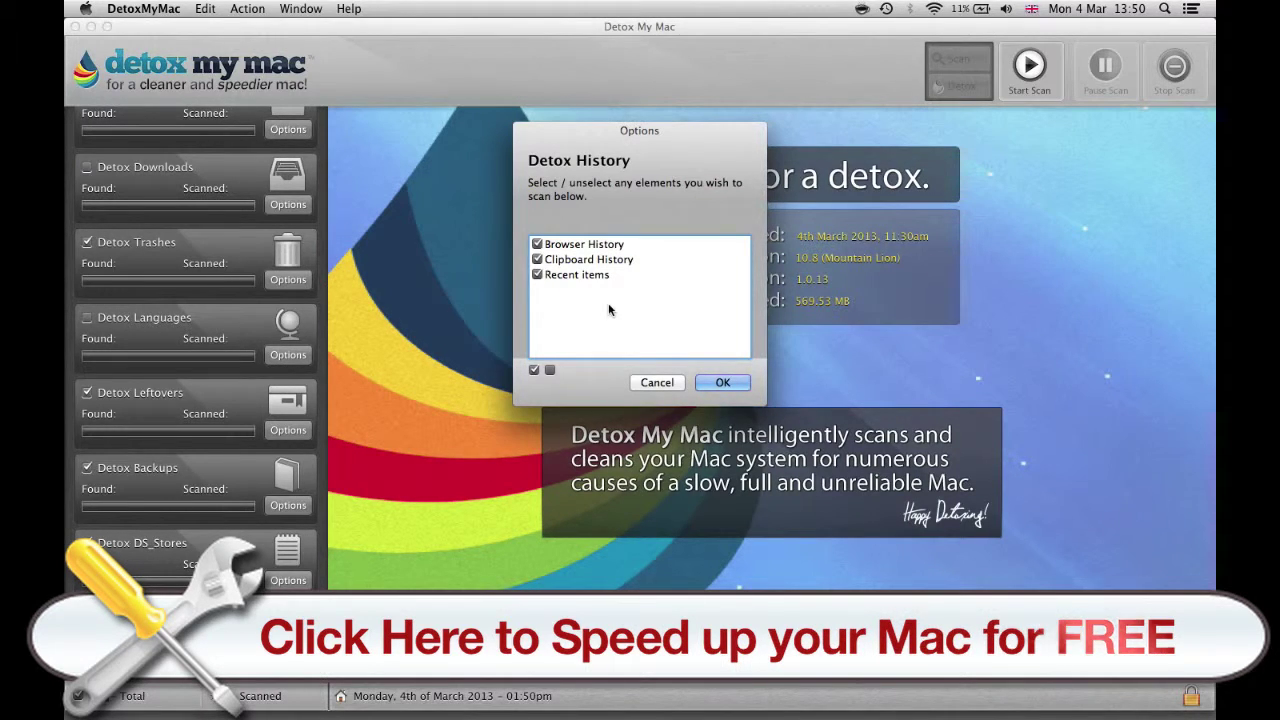
left_click(726, 384)
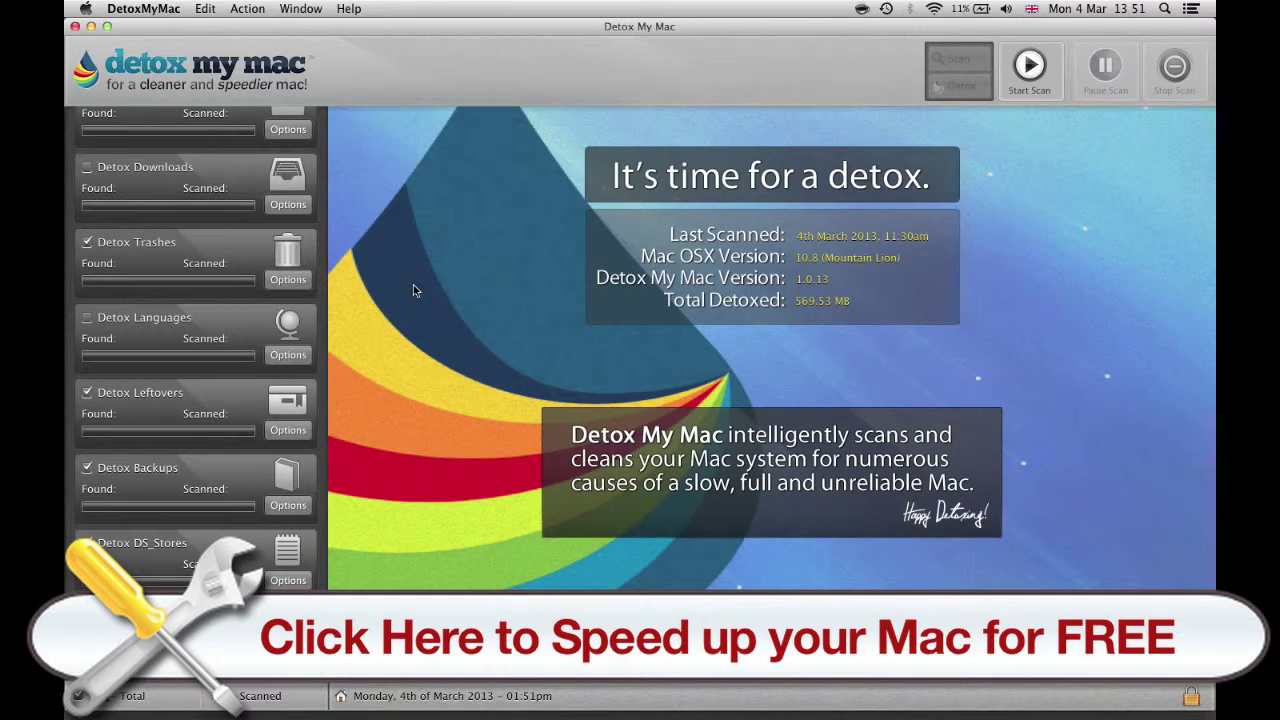
Start a scan of the Mac with the ticked detox categories.
scroll(179, 392, "up", 5)
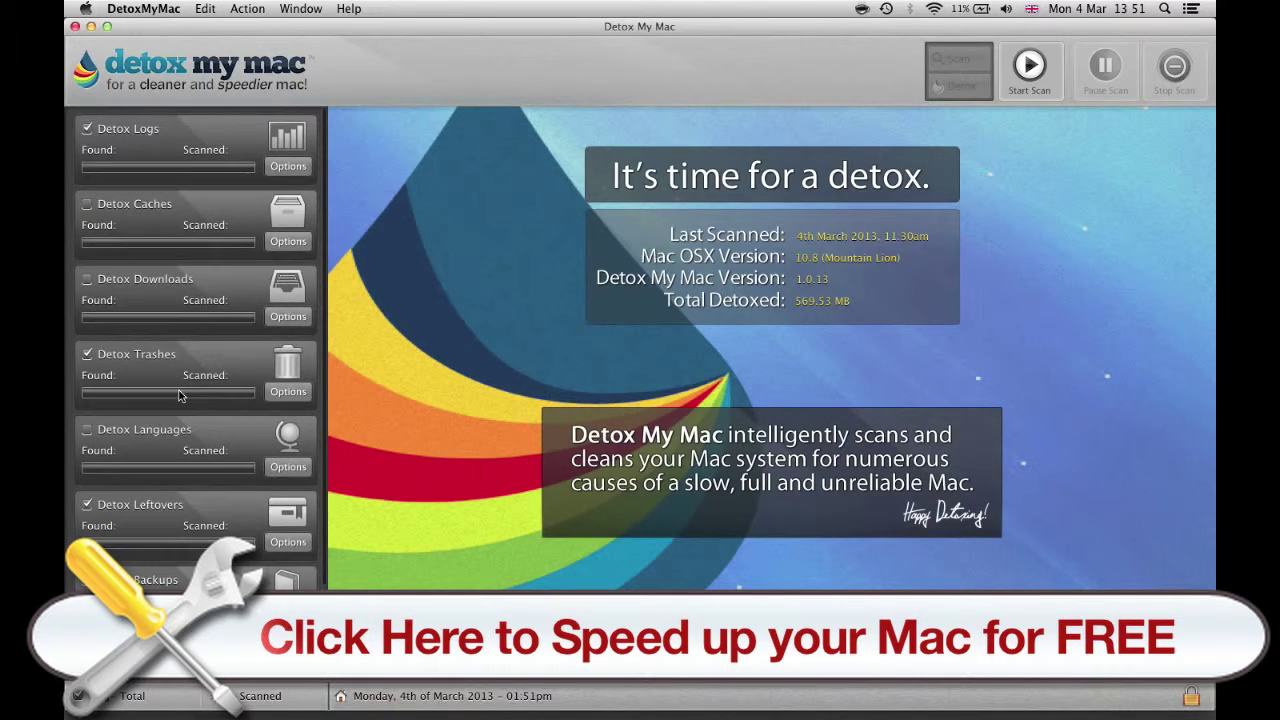
left_click(1035, 84)
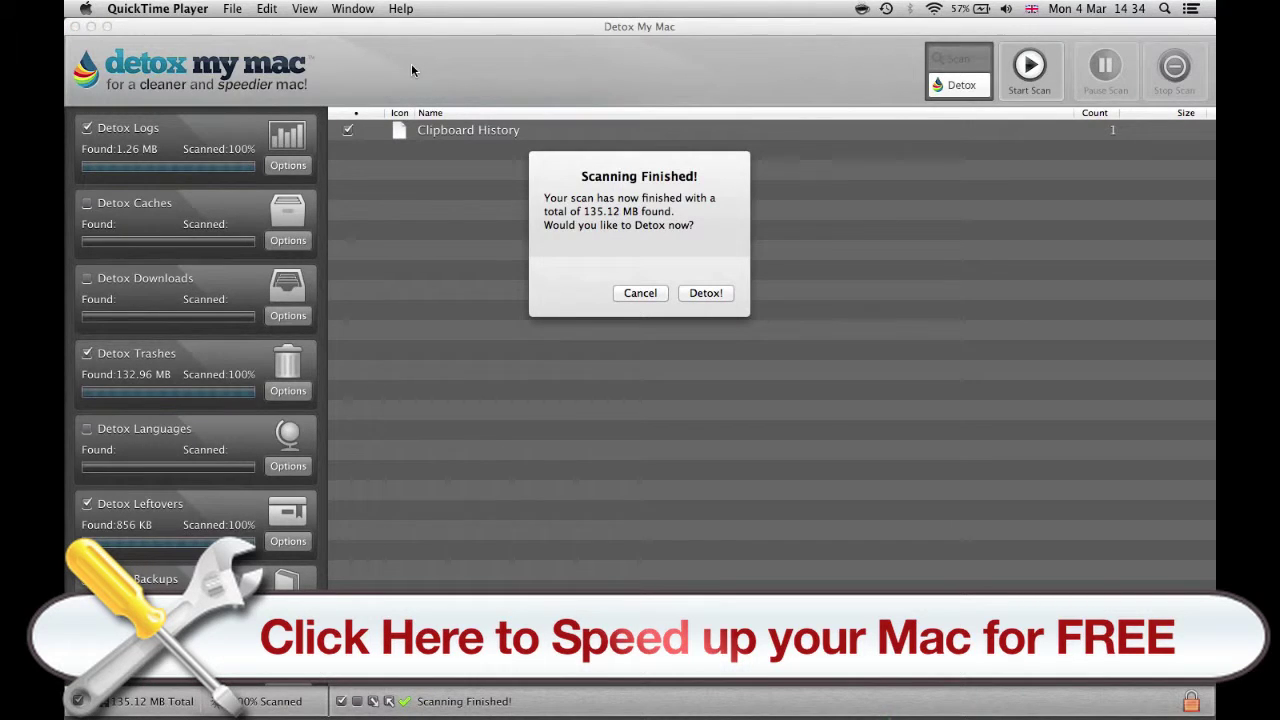
Detox the items found by the scan, choosing to authenticate as administrator, and dismiss the completion message.
left_click(624, 26)
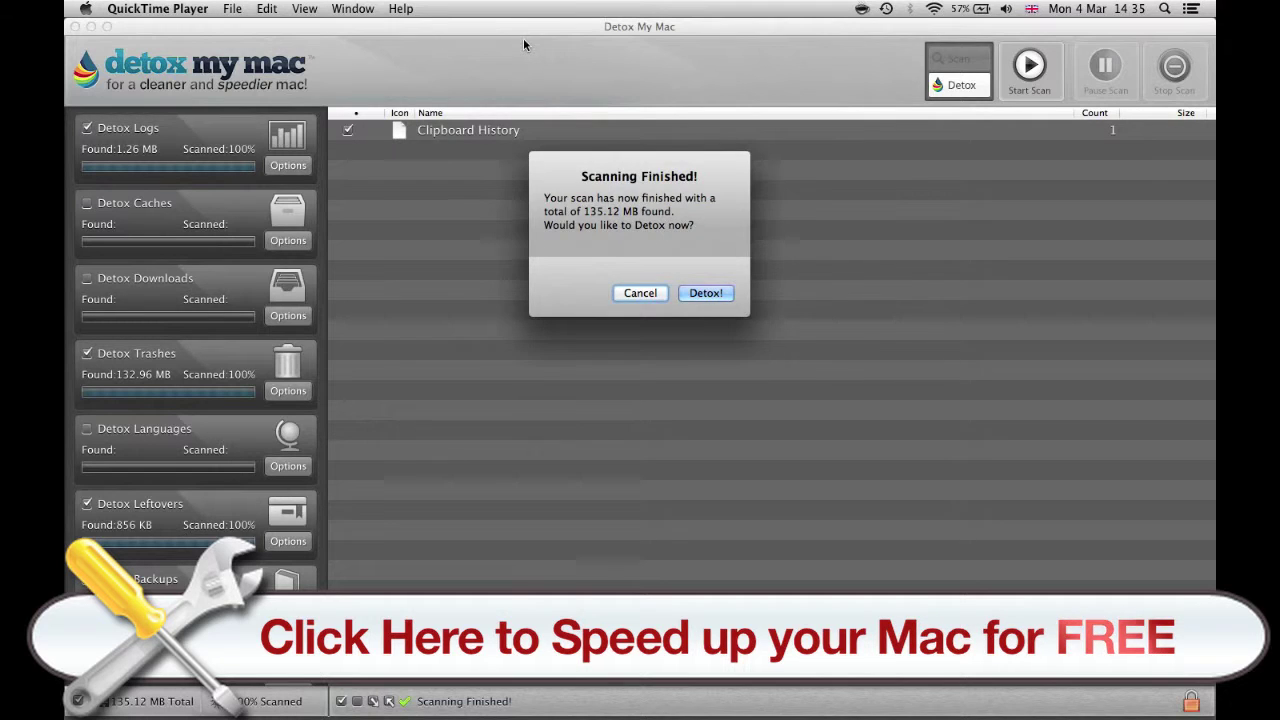
left_click(703, 51)
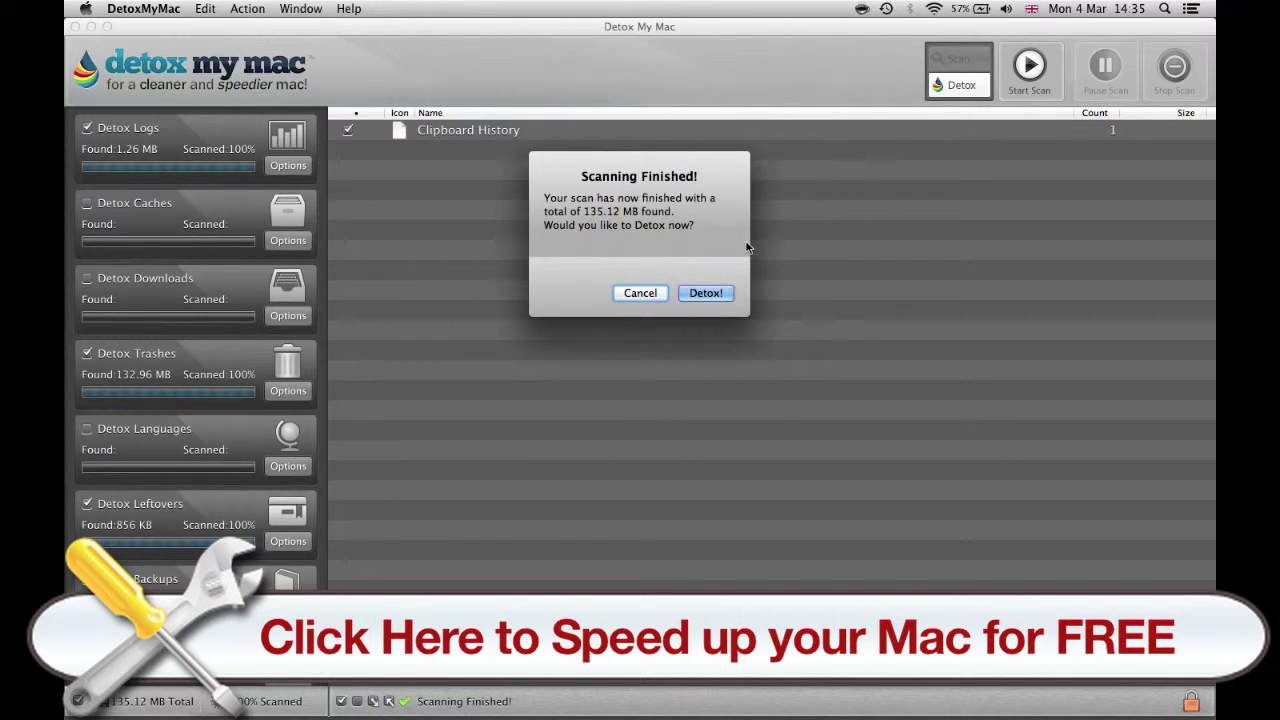
left_click(705, 293)
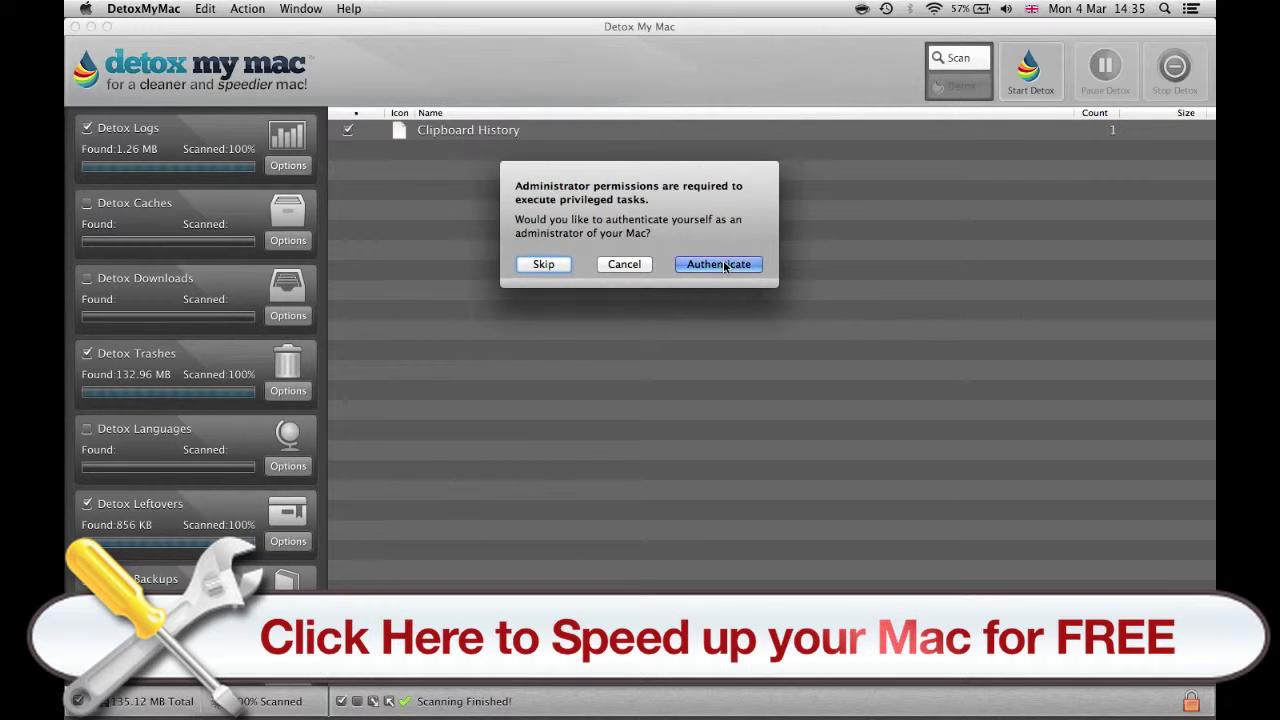
left_click(720, 264)
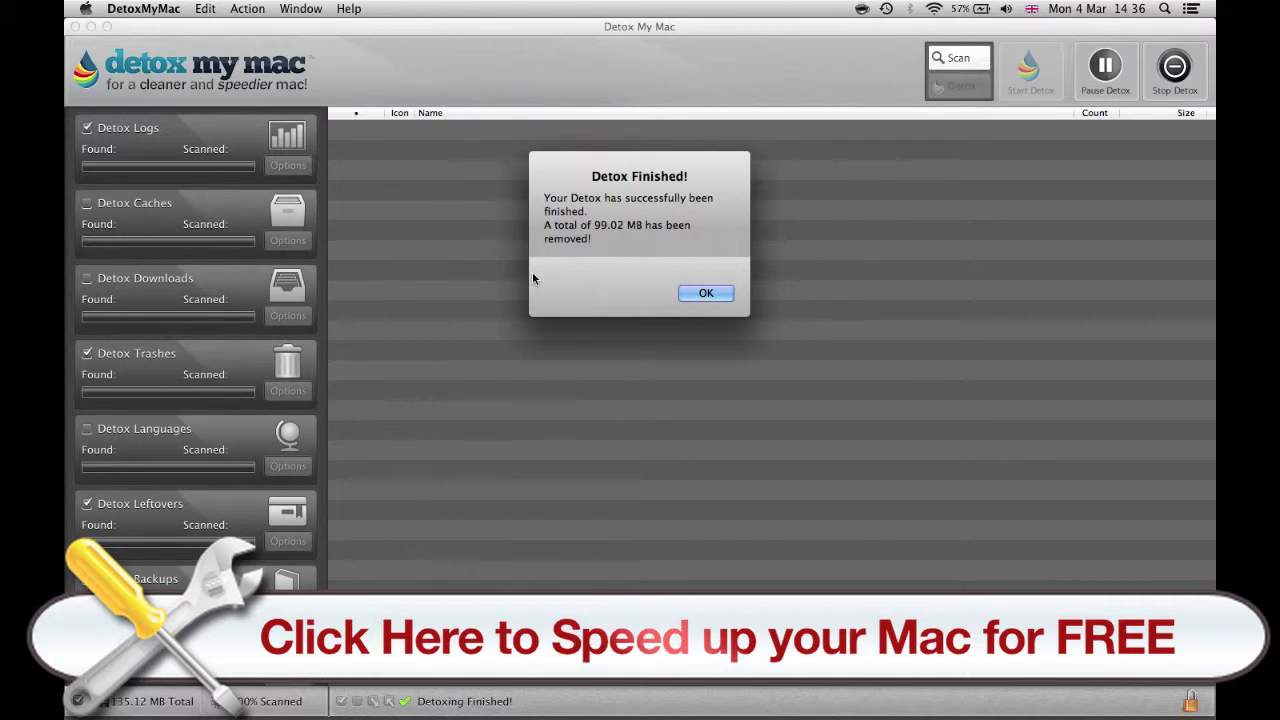
left_click(706, 293)
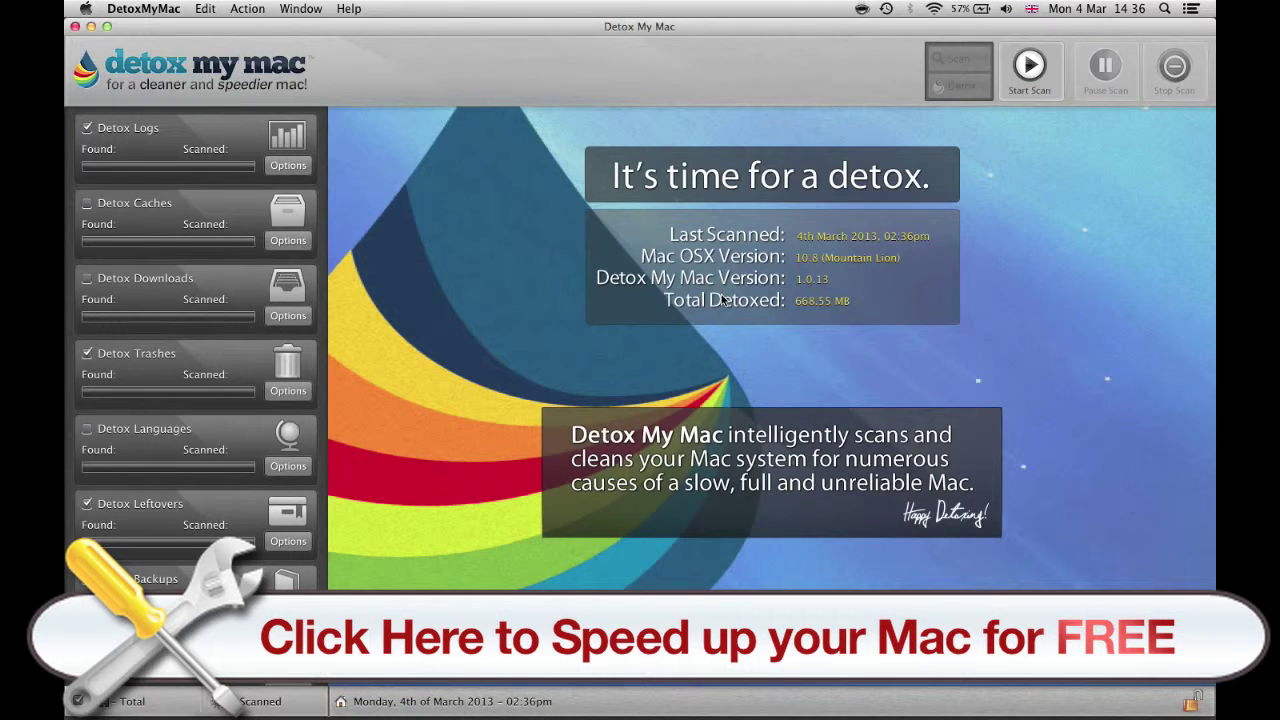